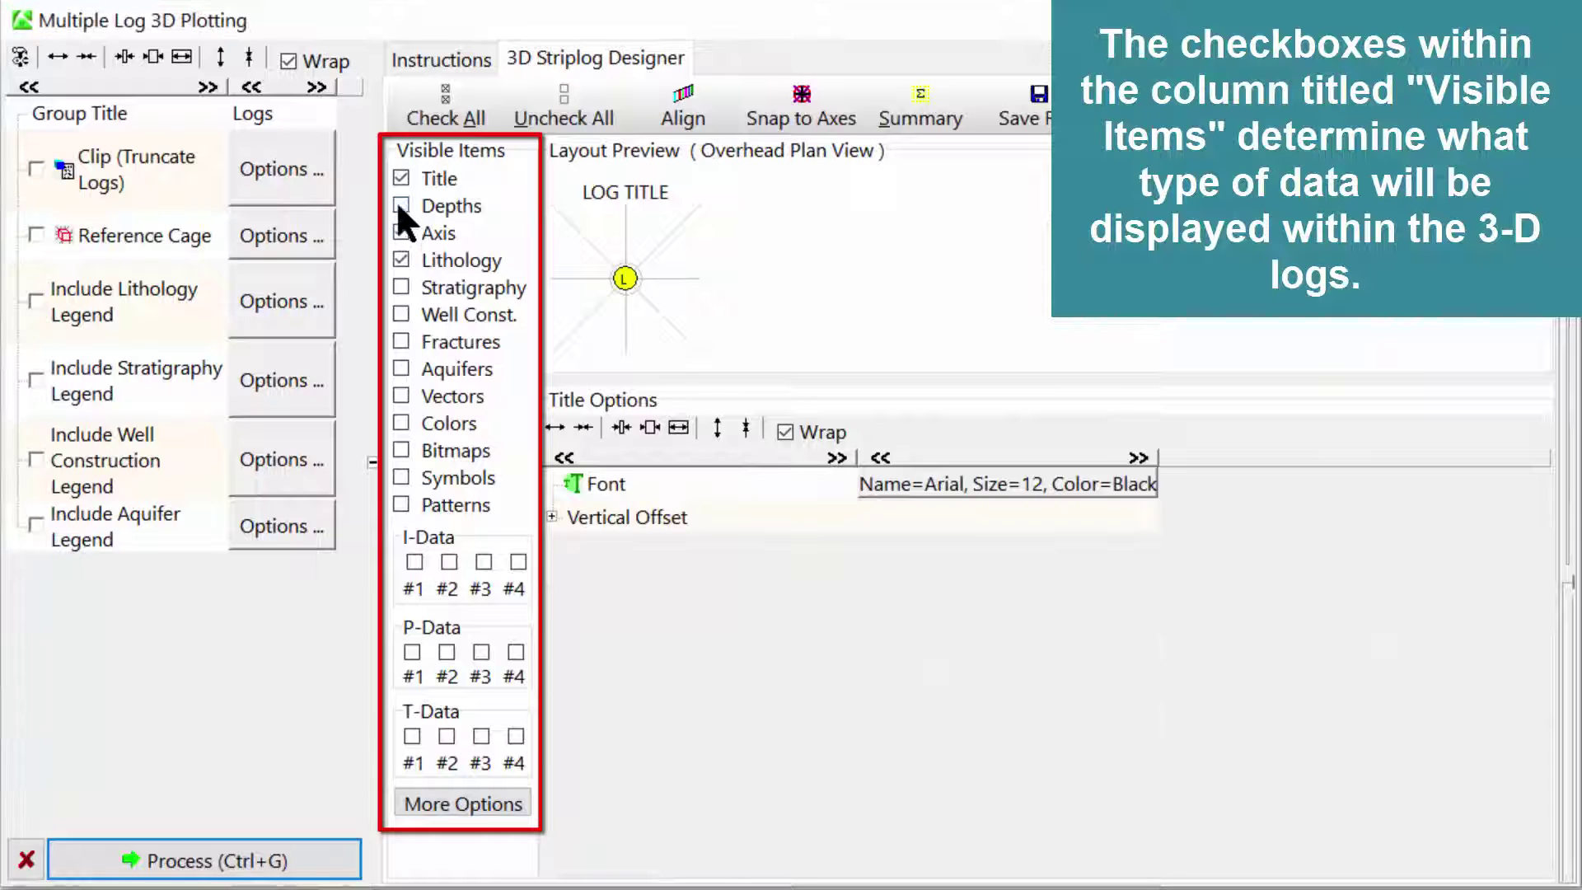
Add depths, stratigraphy, well construction and fractures columns, placing depths left and fractures above centre.
left_click(400, 205)
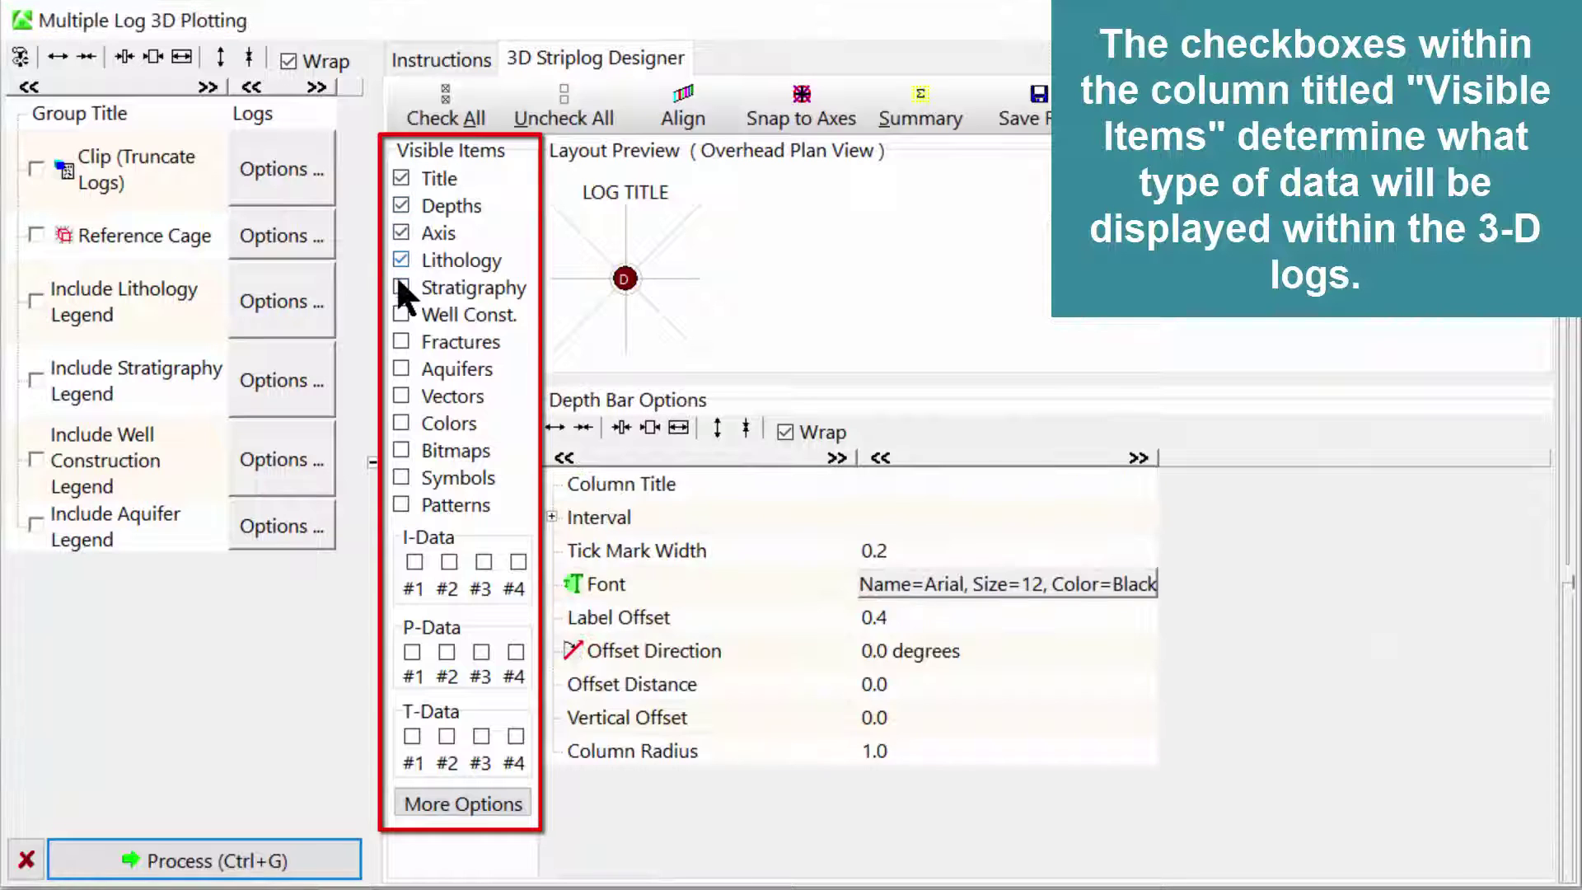
mouse_move(624, 278)
left_mouse_down()
mouse_move(601, 281)
mouse_move(650, 280)
mouse_move(633, 307)
mouse_move(669, 328)
left_mouse_up()
left_click(400, 287)
left_click(401, 313)
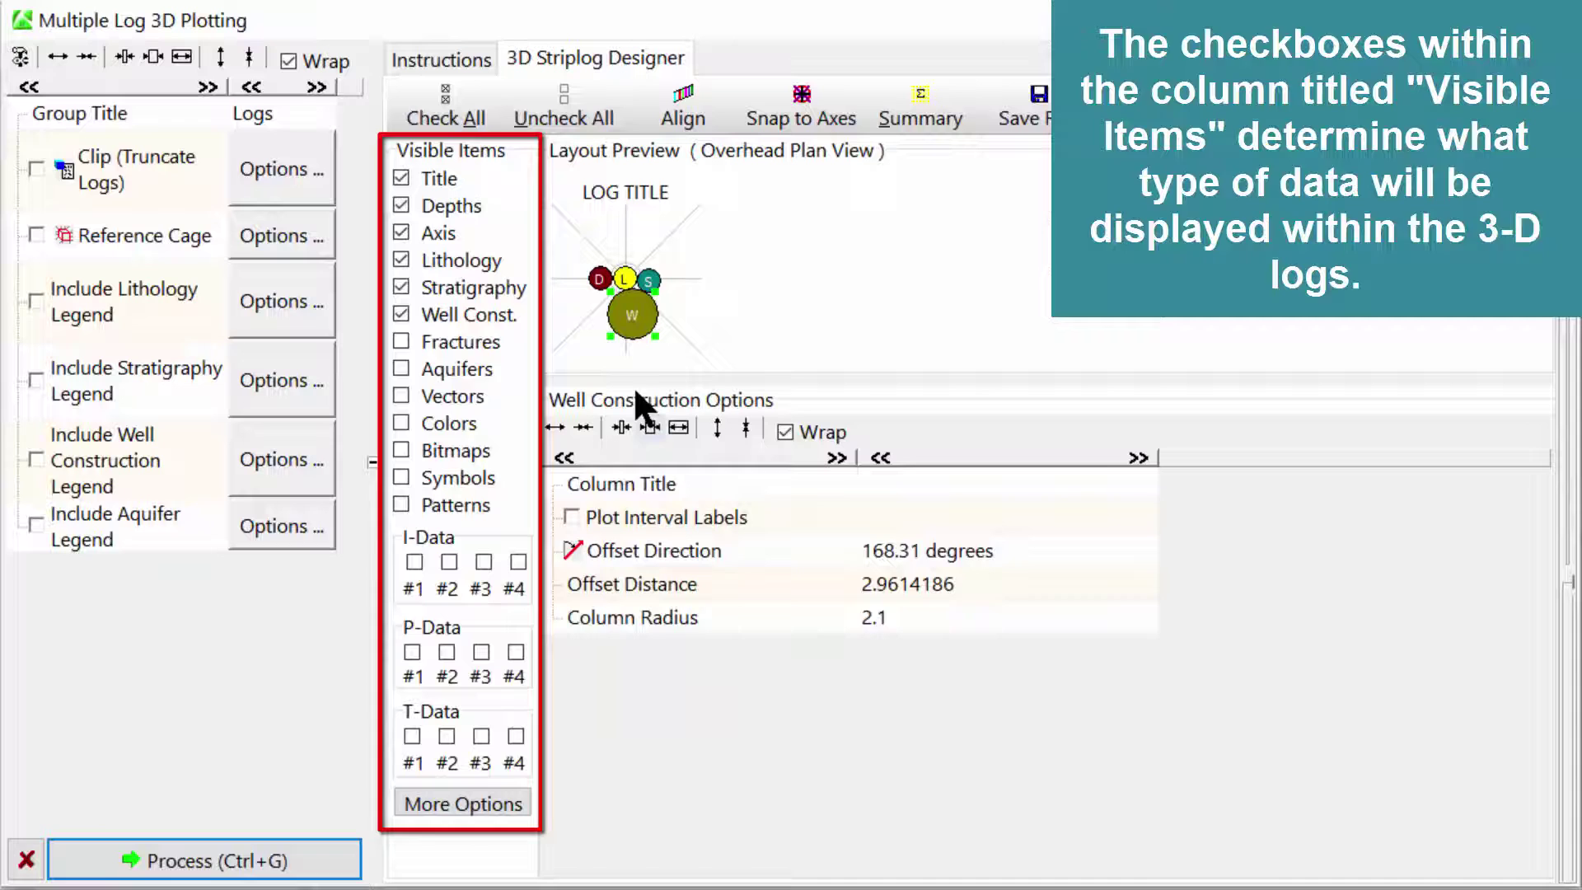
left_click(400, 341)
left_click_drag(622, 274, 666, 228)
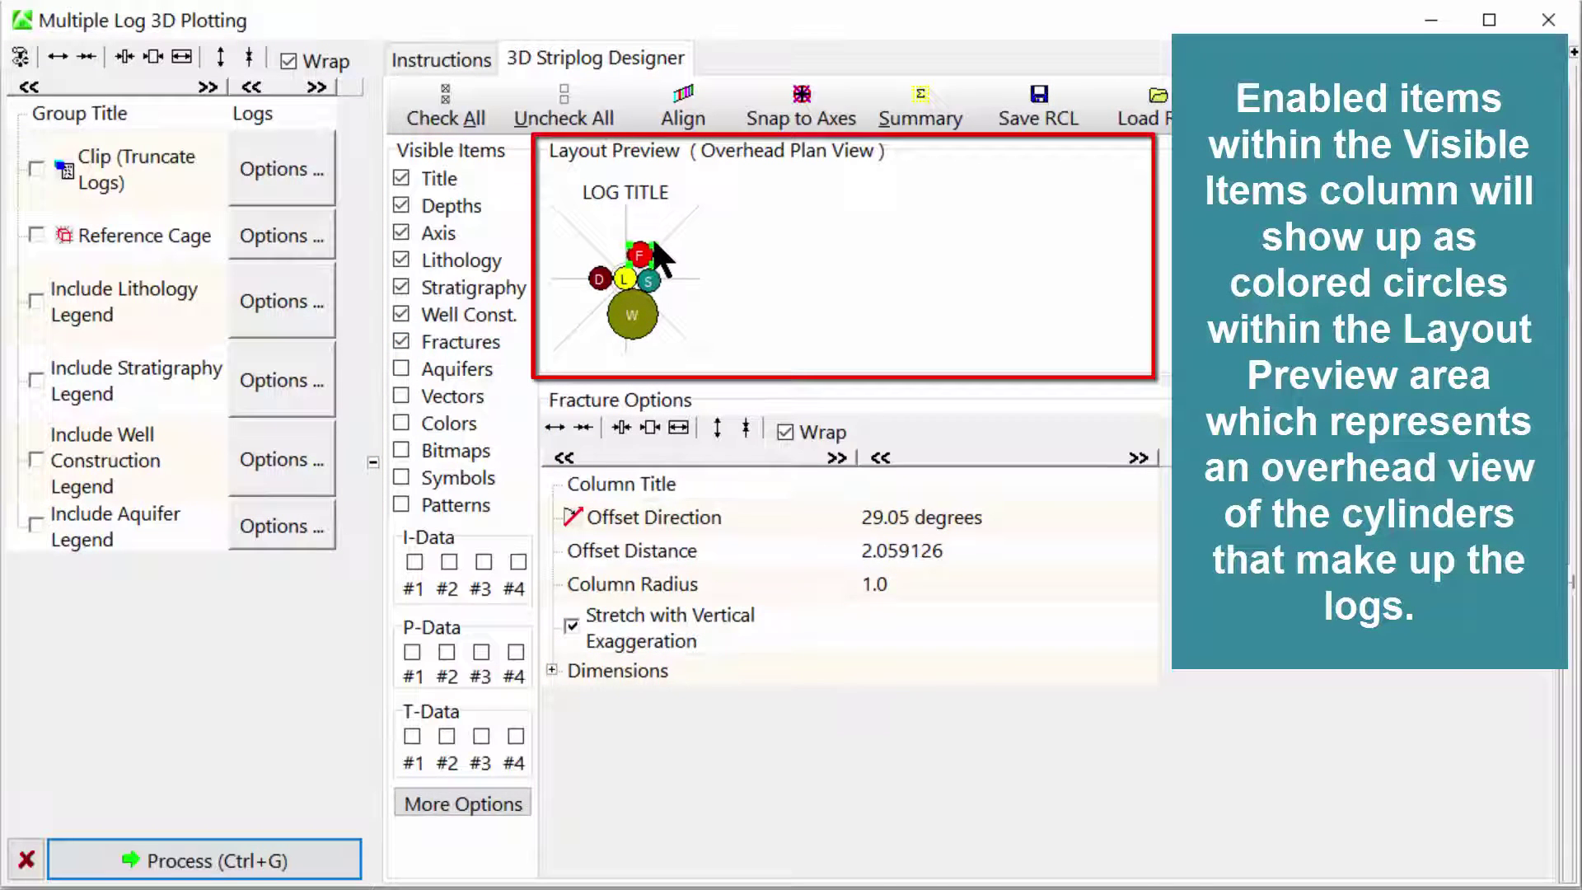
Add aquifers, vectors, colors, bitmaps and symbols columns, moving vectors to the lower left.
left_click(402, 370)
left_click(401, 395)
left_click_drag(630, 300, 581, 319)
mouse_move(623, 270)
left_mouse_down()
mouse_move(667, 295)
mouse_move(595, 239)
mouse_move(706, 271)
mouse_move(659, 318)
mouse_move(647, 305)
mouse_move(687, 340)
mouse_move(677, 332)
left_mouse_up()
left_click(401, 423)
left_click(475, 449)
left_click(401, 478)
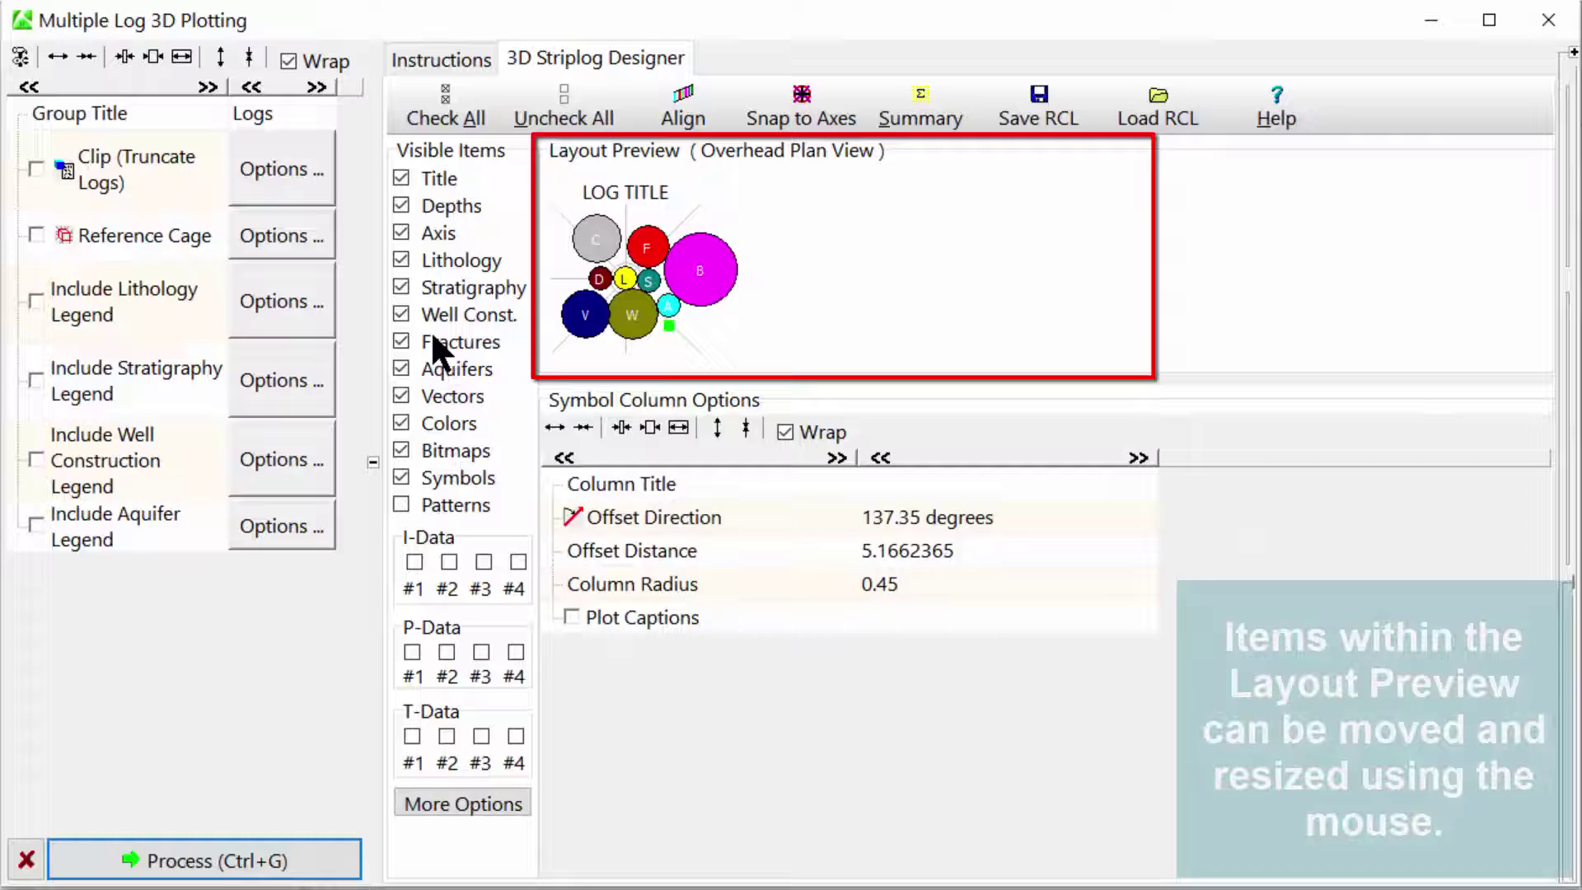
Add Patterns and I-Data #1–#4 columns, spreading them around the centre of the layout.
left_click(401, 504)
left_click_drag(624, 280, 709, 341)
left_click(414, 561)
left_click(448, 561)
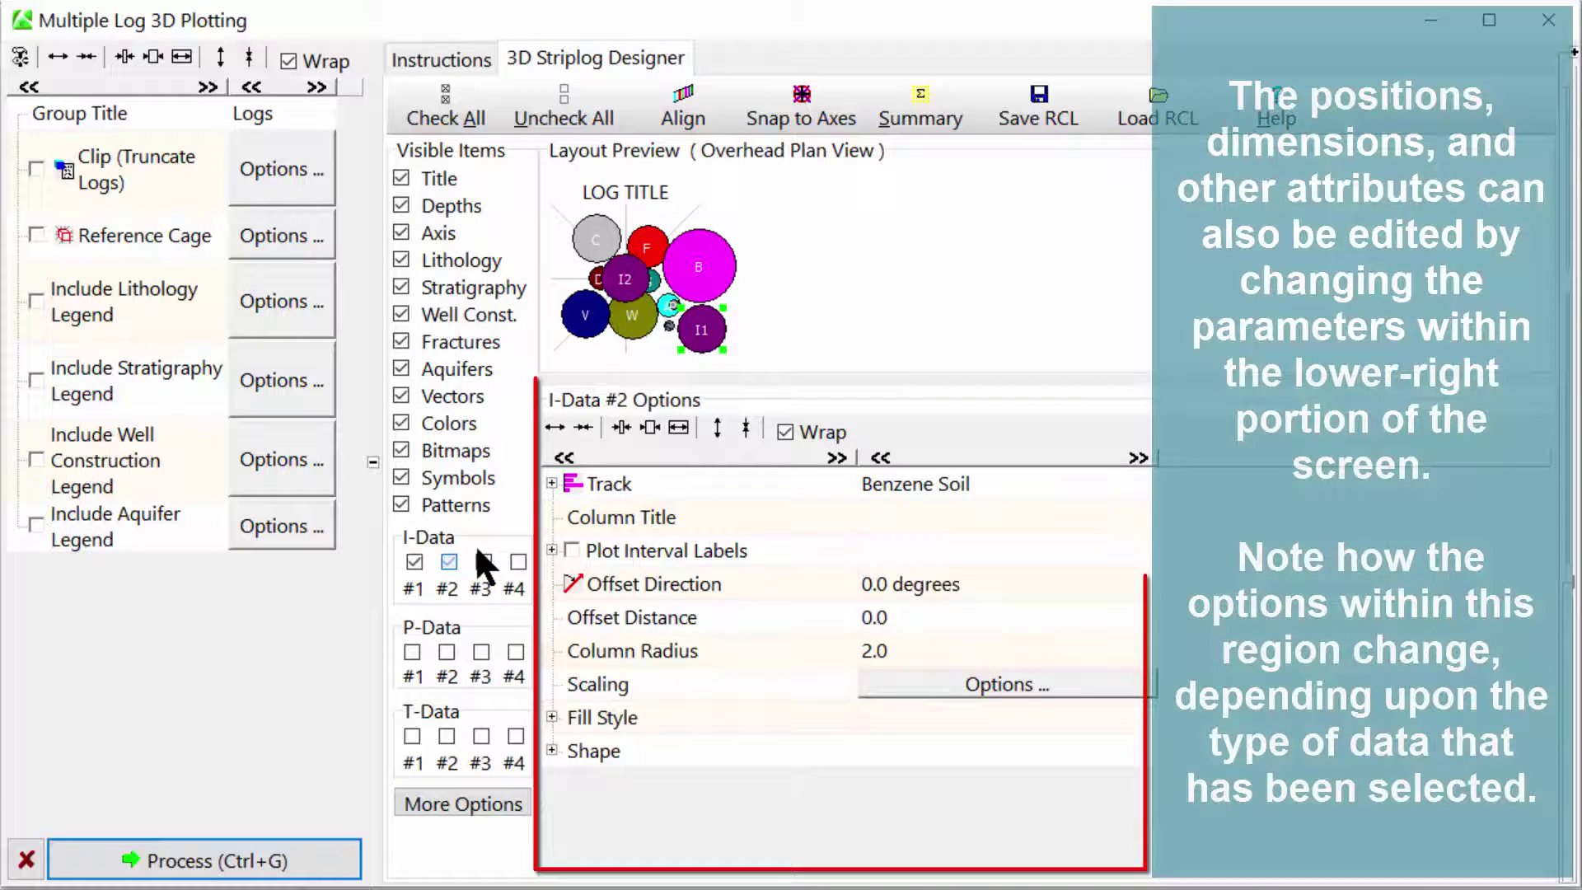
left_click_drag(631, 286, 676, 216)
left_click(483, 560)
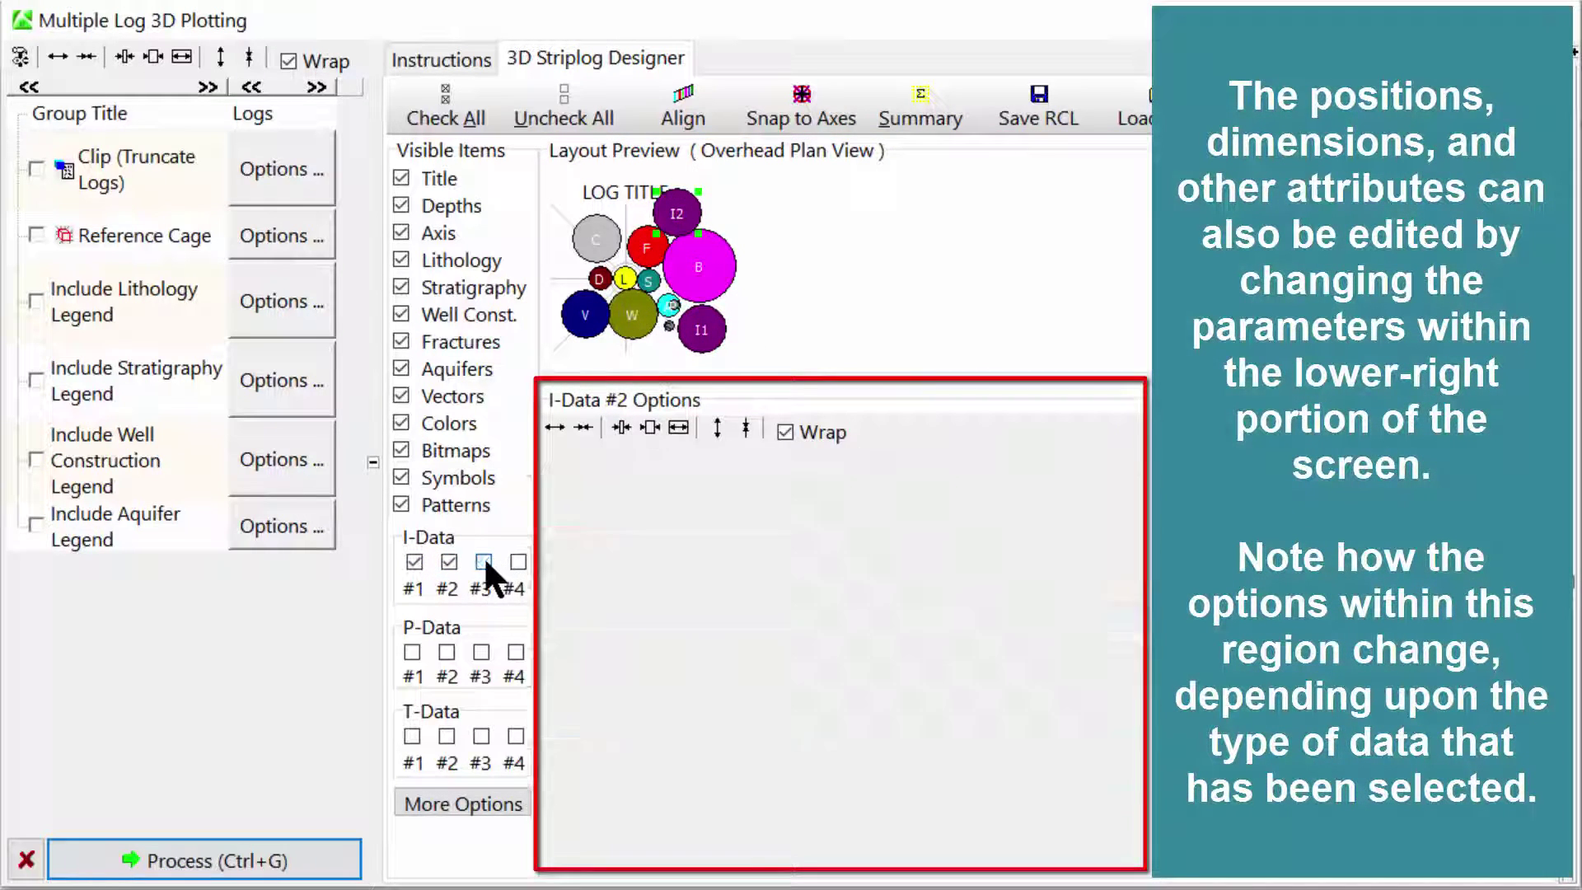
left_click_drag(620, 286, 598, 361)
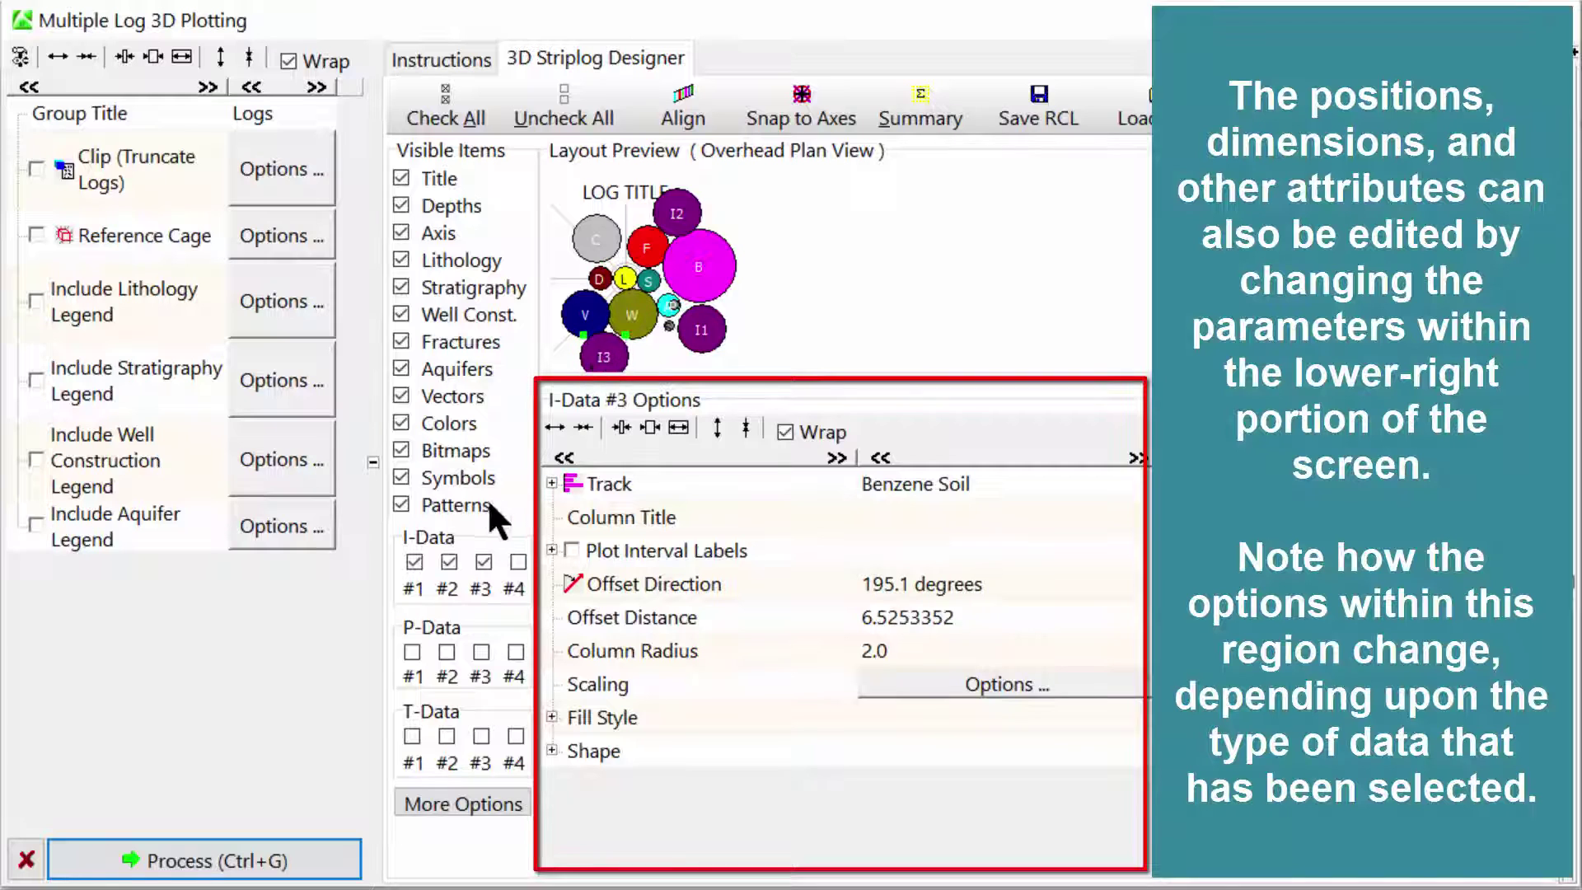
left_click(518, 560)
left_click_drag(611, 303, 727, 203)
Add P-Data #1–#3 and T-Data #2 columns, placing them on the right side.
left_click(412, 651)
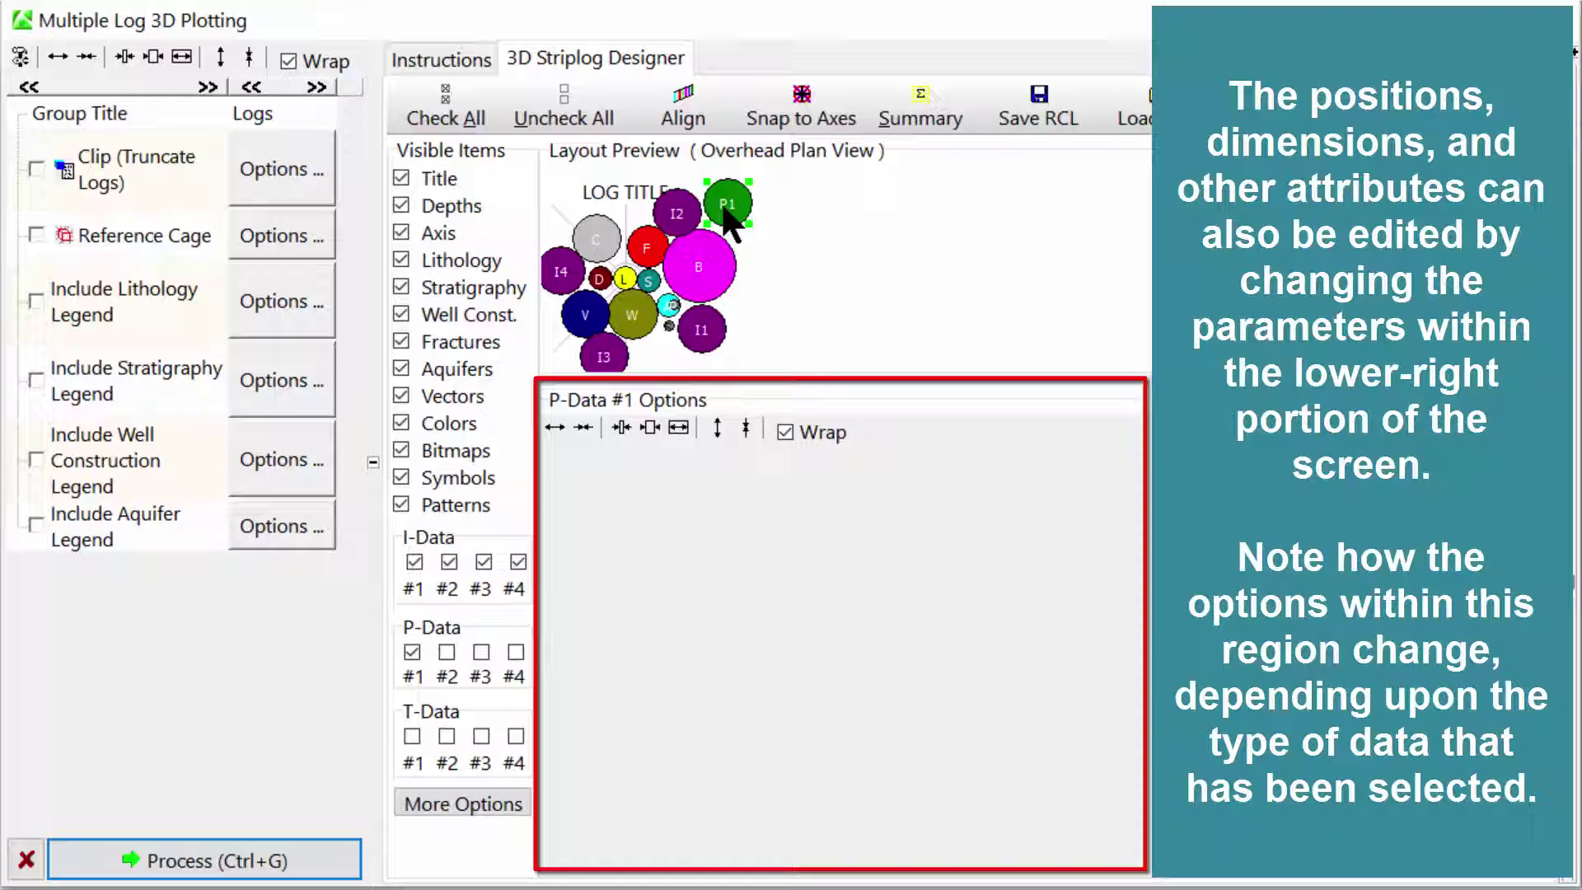
left_click(447, 652)
left_click_drag(630, 284, 757, 319)
left_click(481, 651)
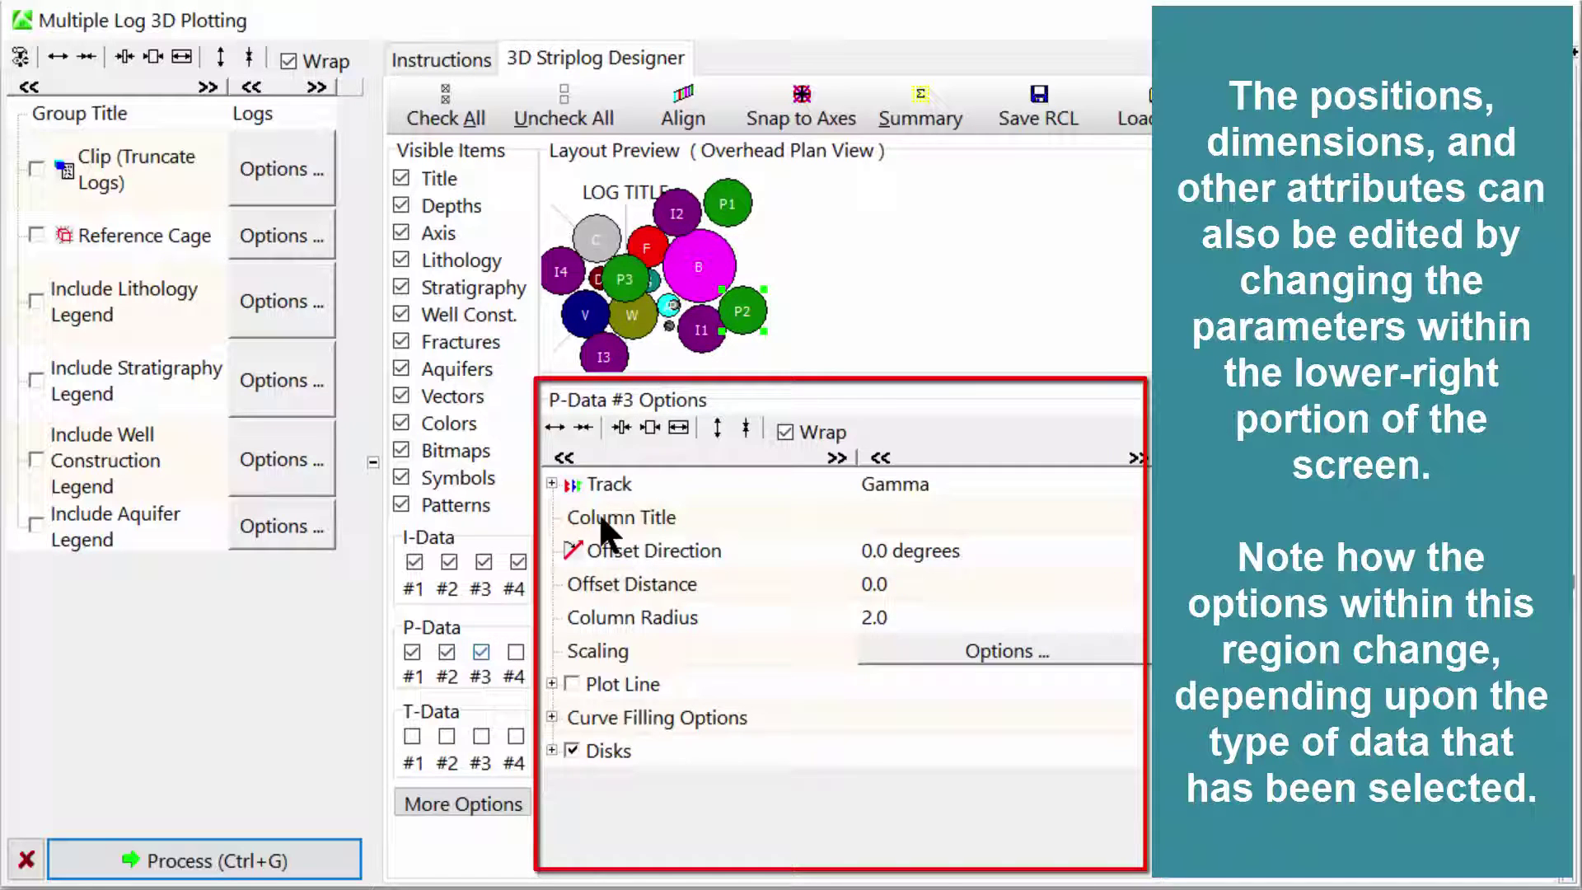
left_click_drag(639, 293, 767, 258)
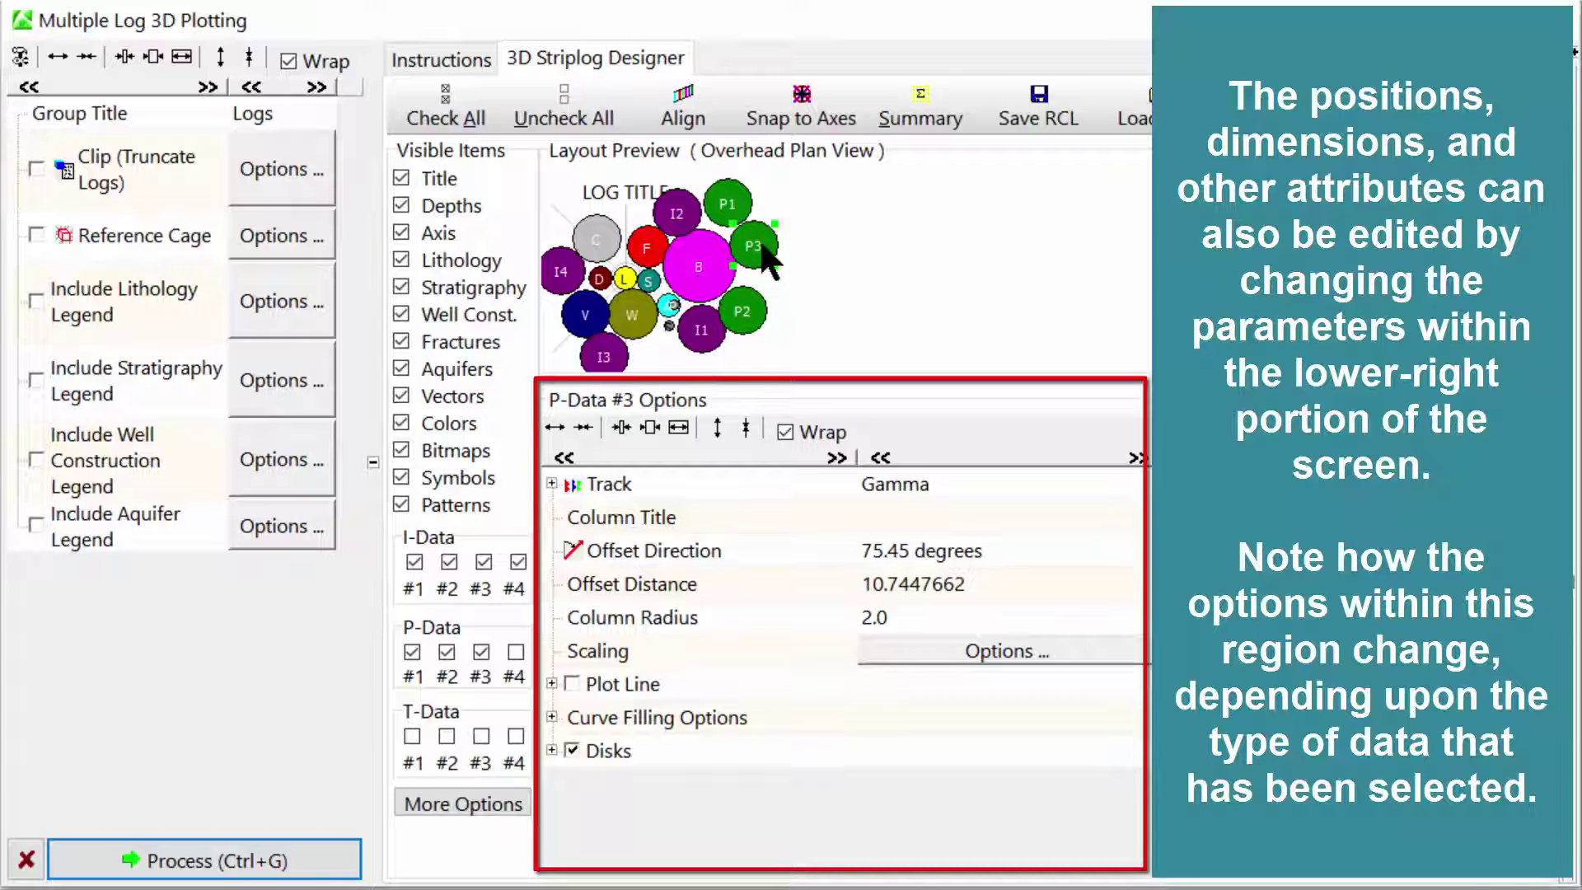
left_click(447, 735)
left_click_drag(625, 280, 791, 287)
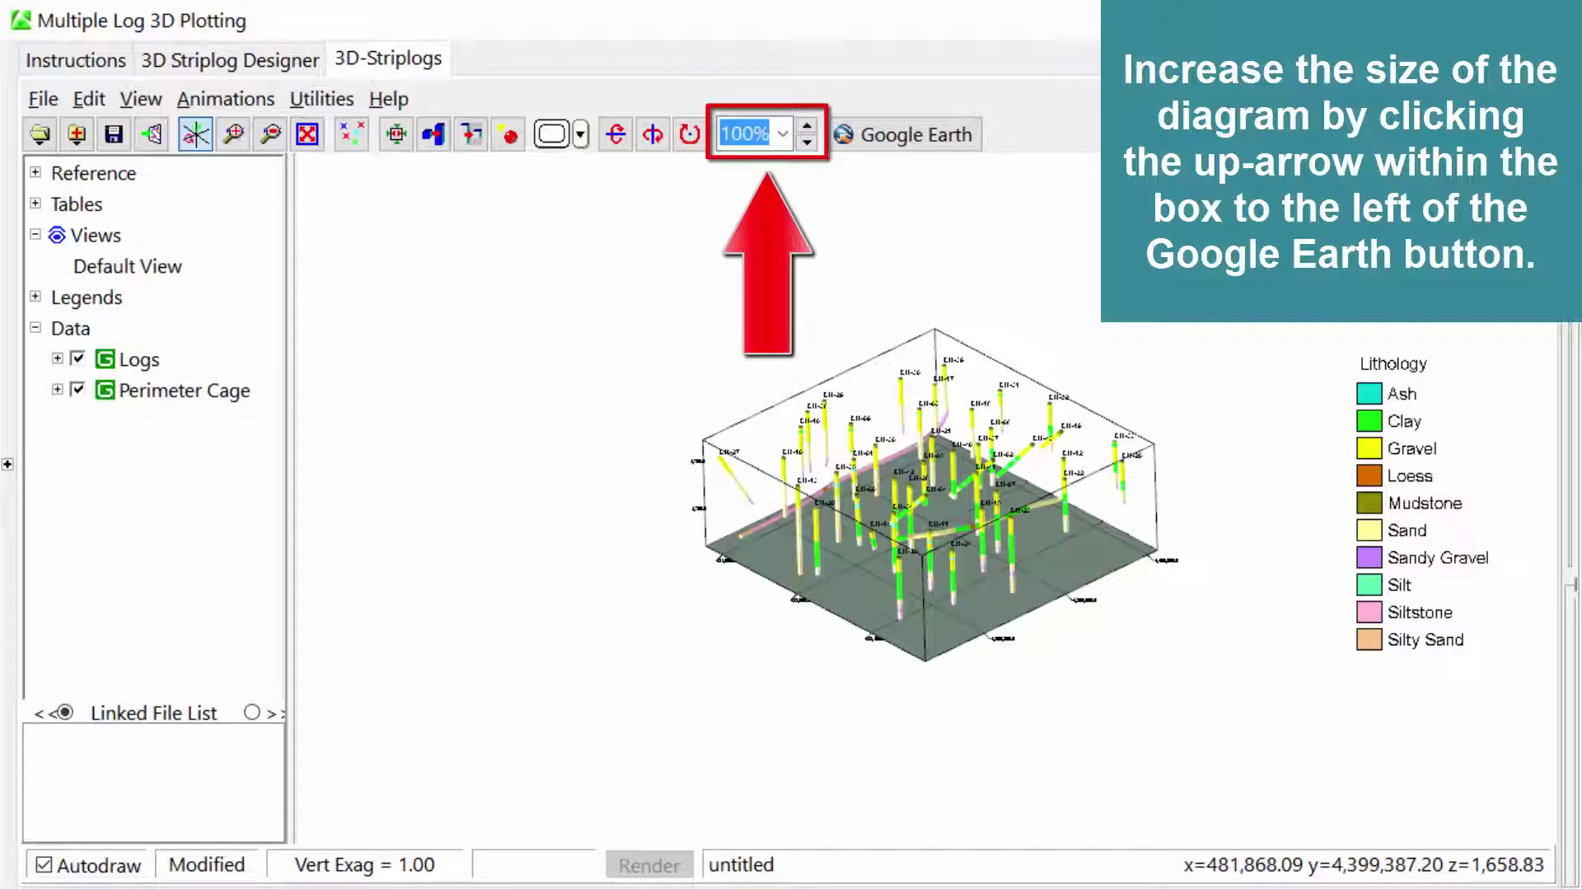
Step the diagram's display size up to 169%.
key("Up")
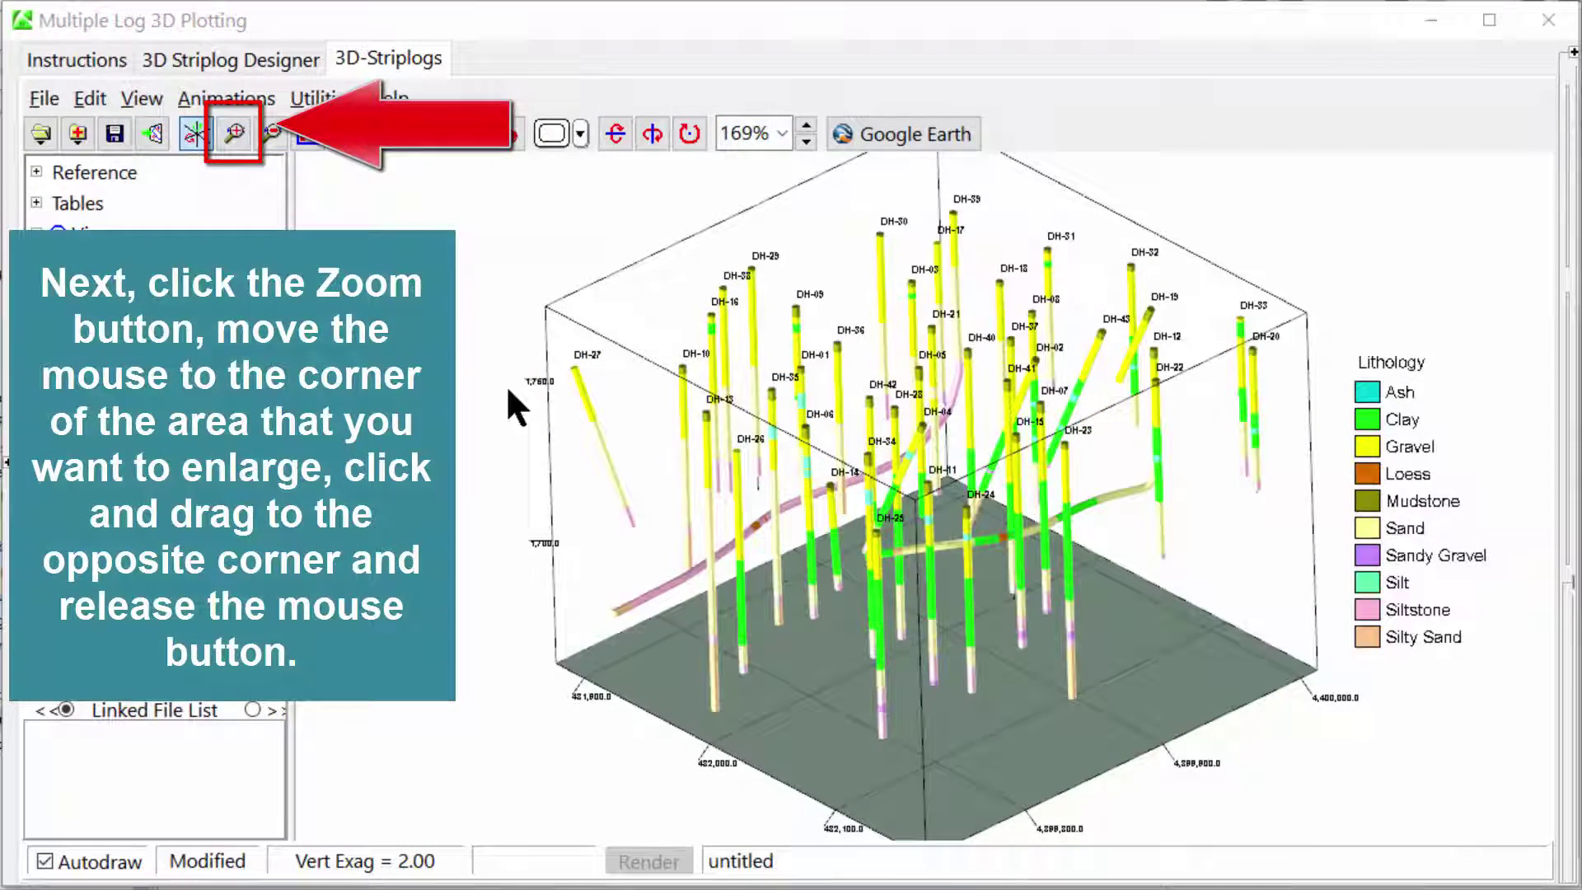
Zoom into the central wells with a zoom rectangle, then return to the full diagram.
left_click(234, 134)
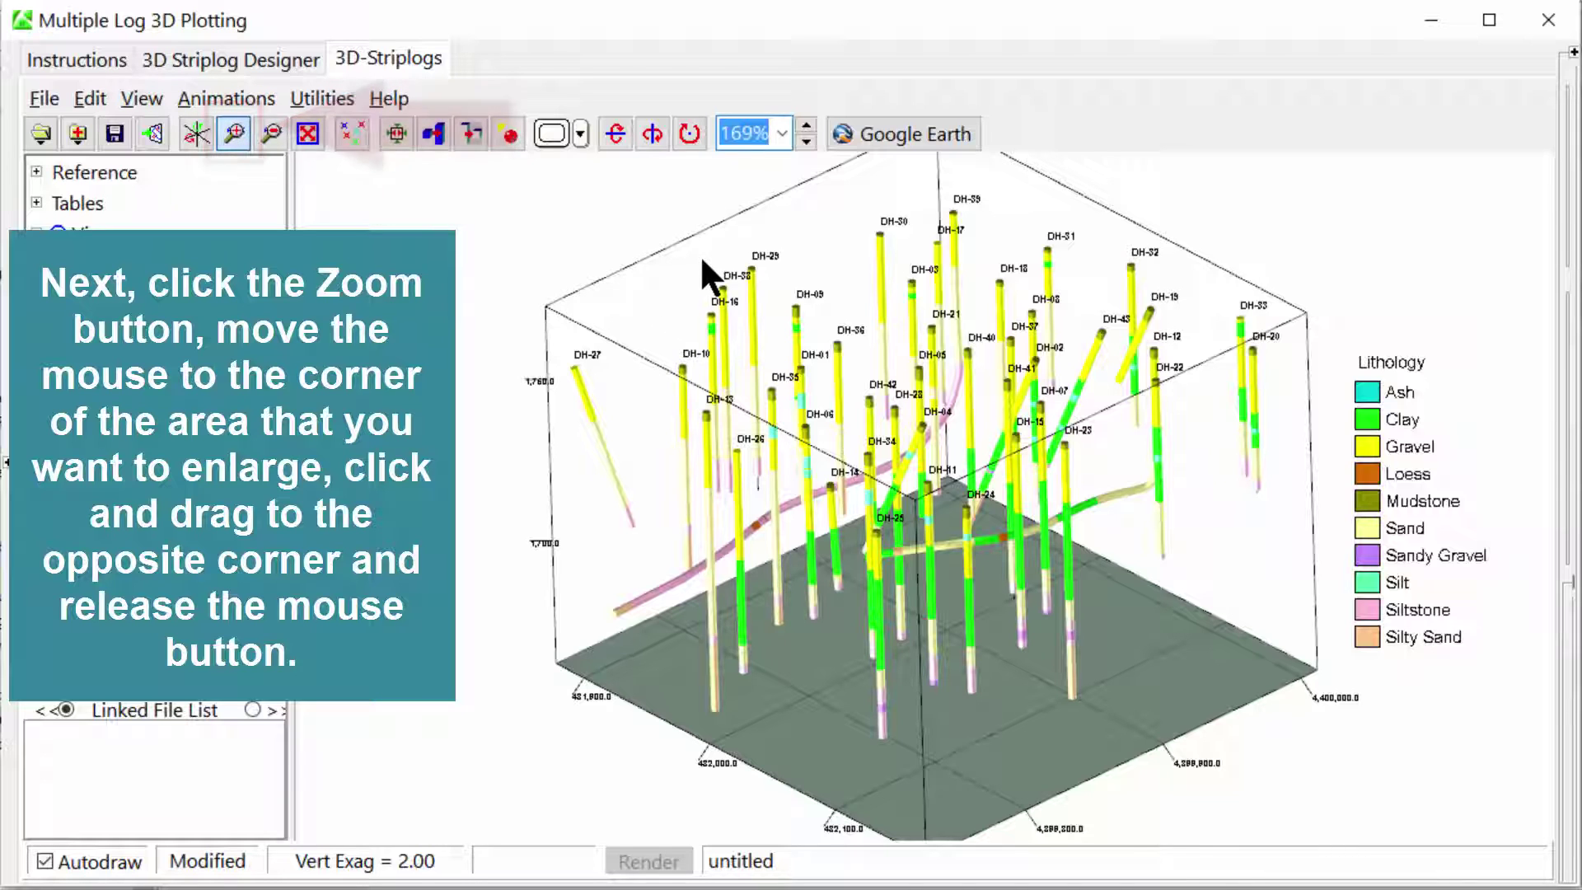
left_click_drag(734, 253, 1112, 565)
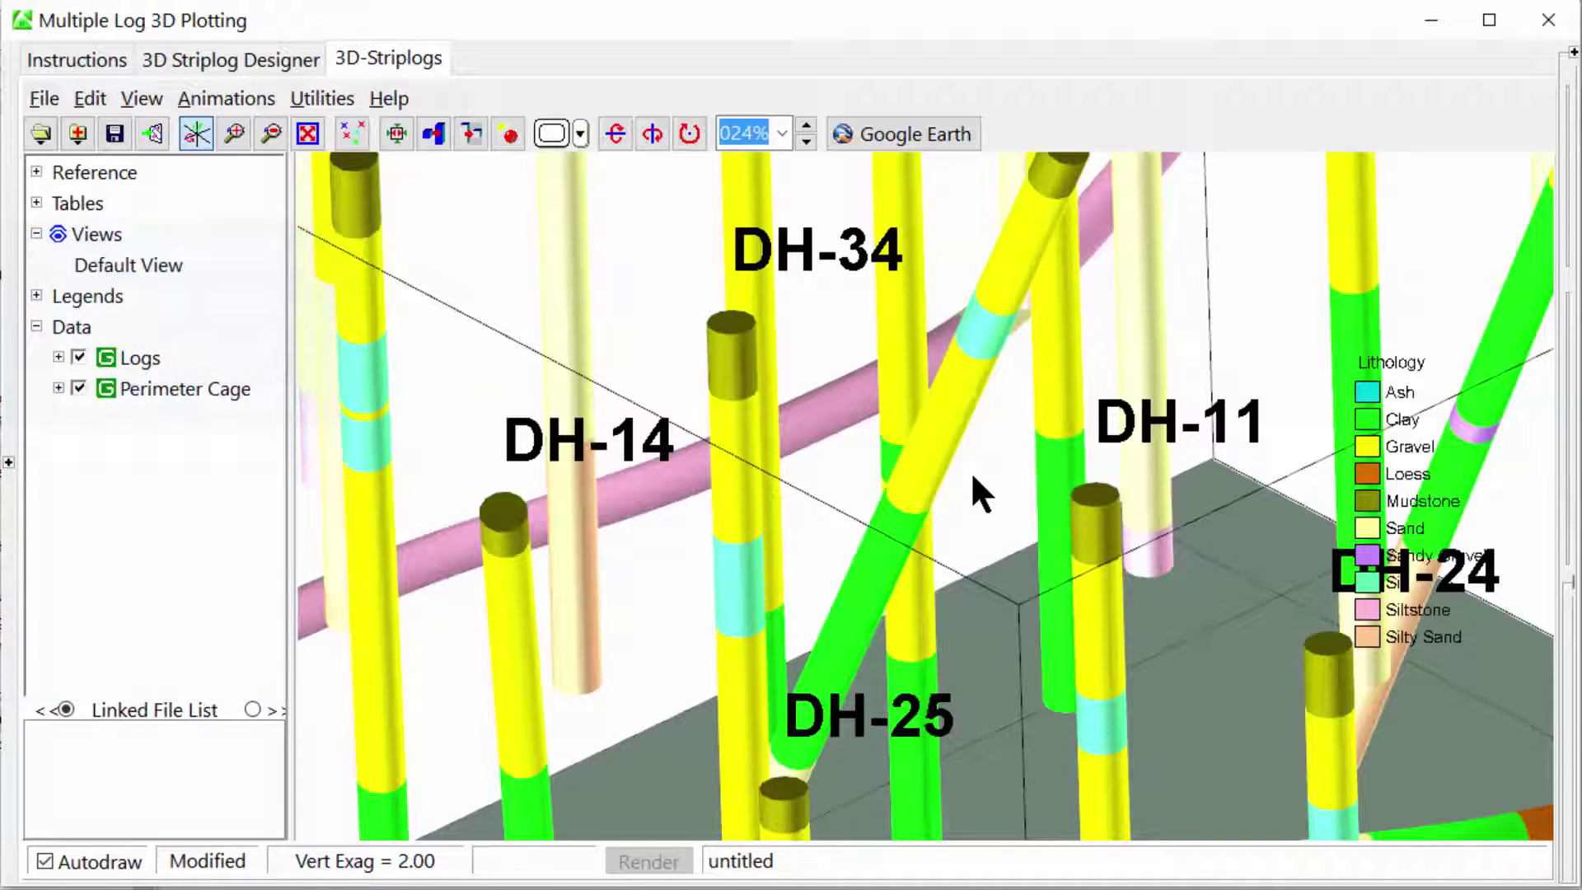
left_click(270, 130)
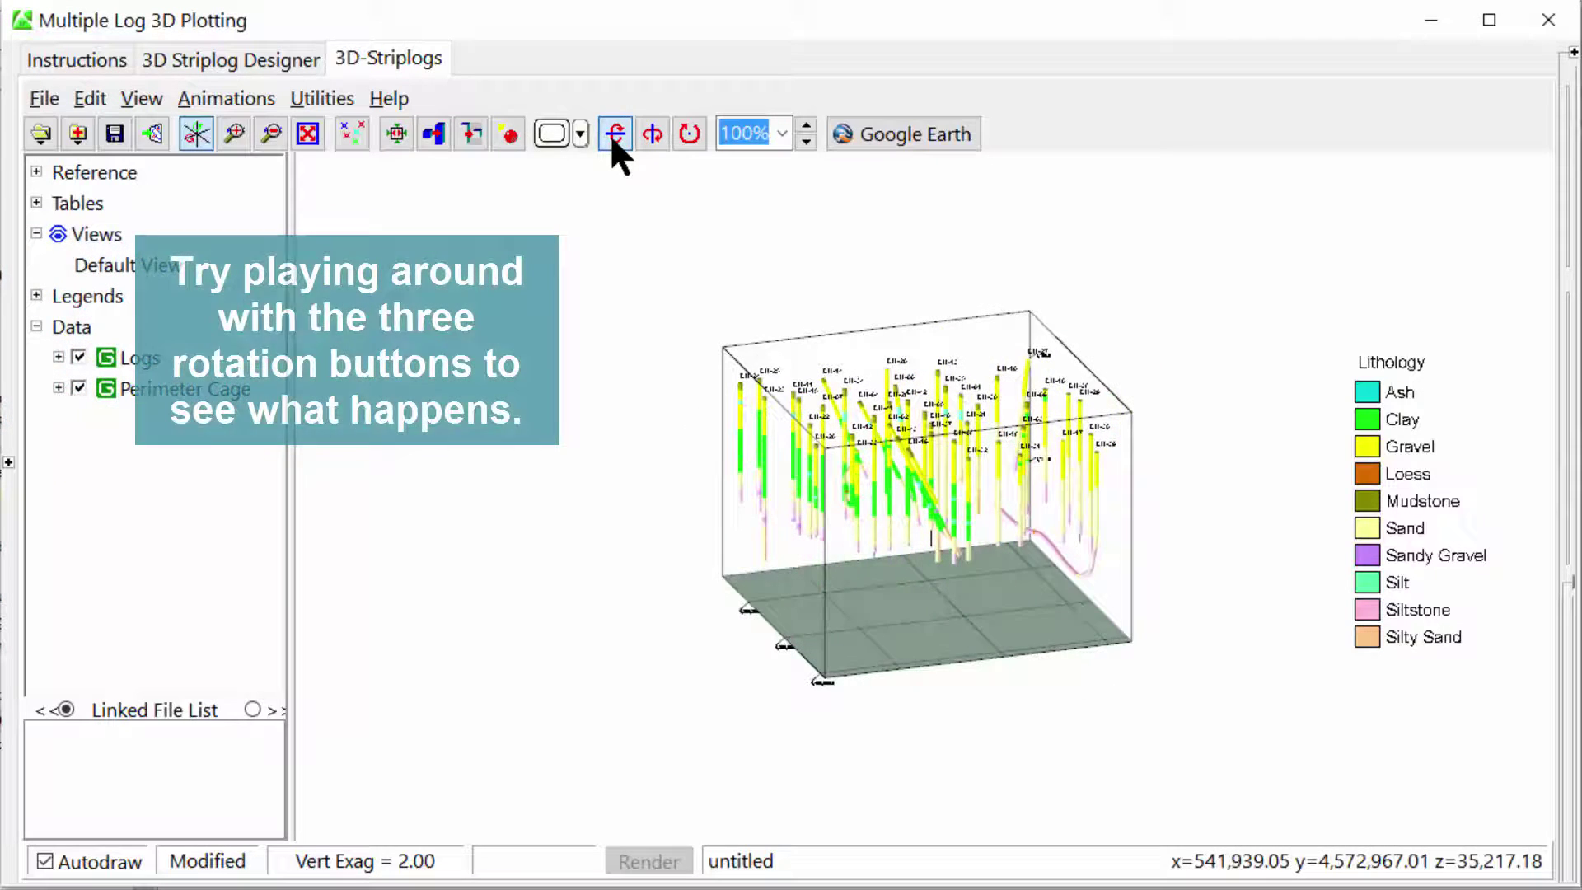
Spin the strip log model north to south, then tilt and rotate the cage by dragging.
left_click(655, 134)
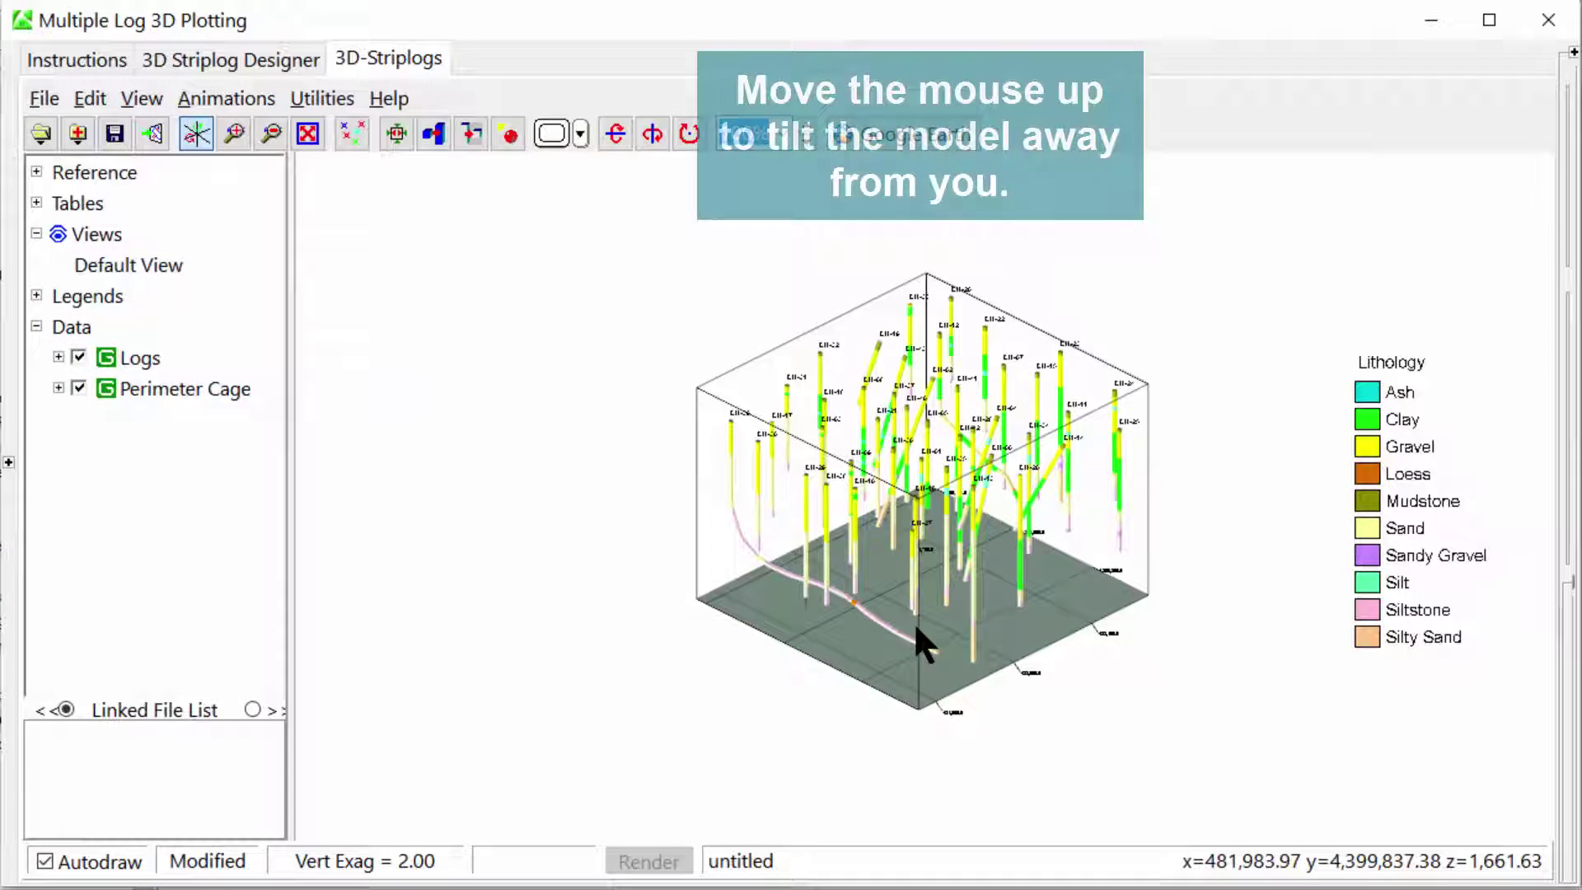
left_click_drag(916, 628, 857, 589)
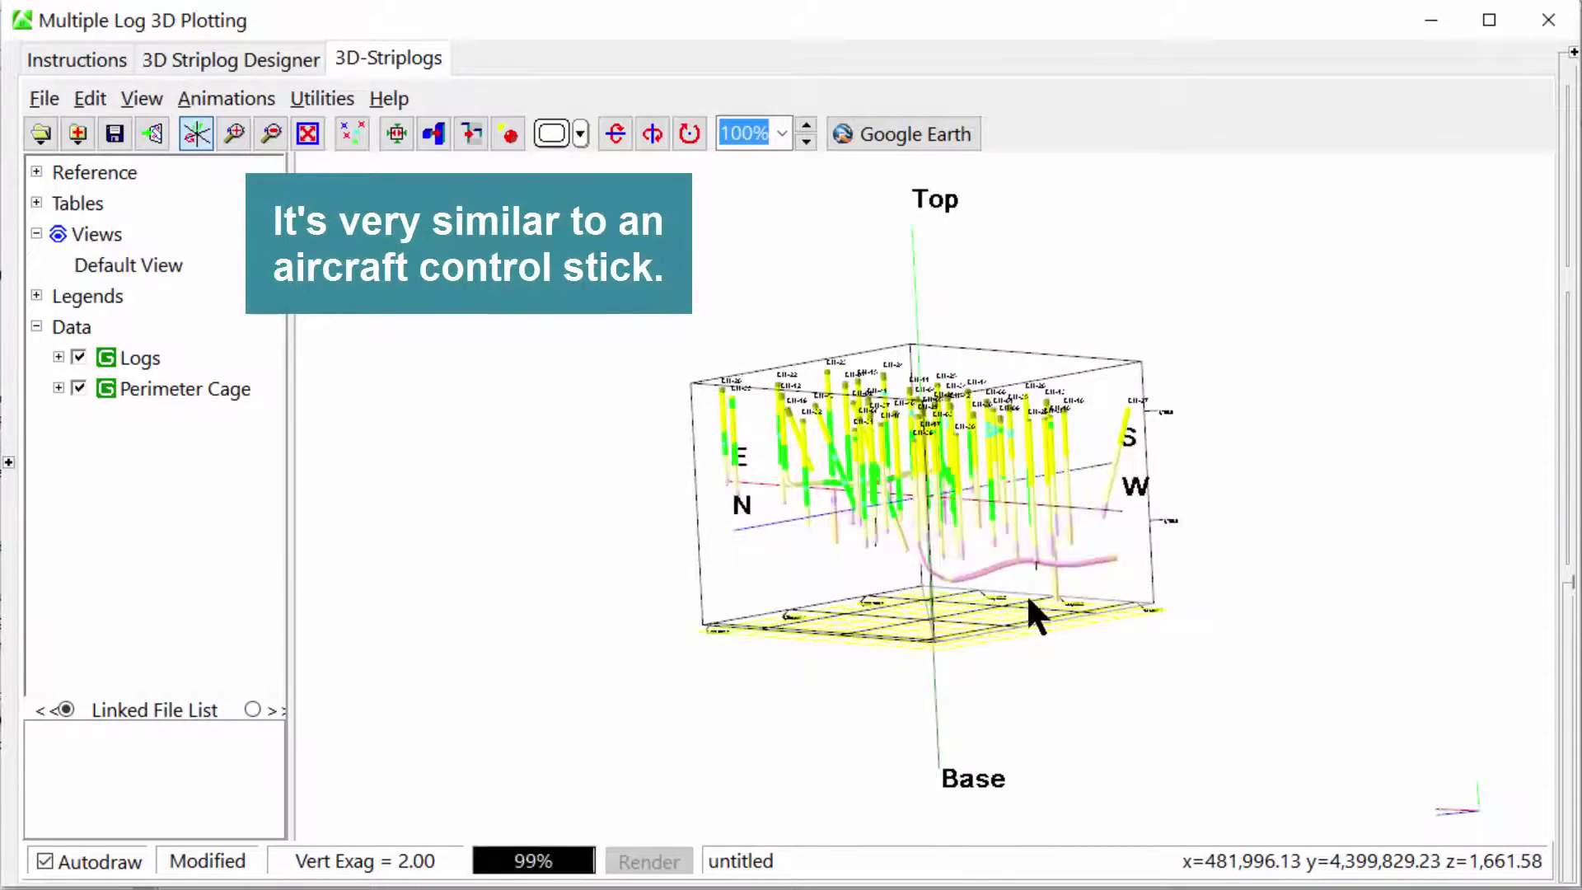
left_click_drag(996, 646, 922, 576)
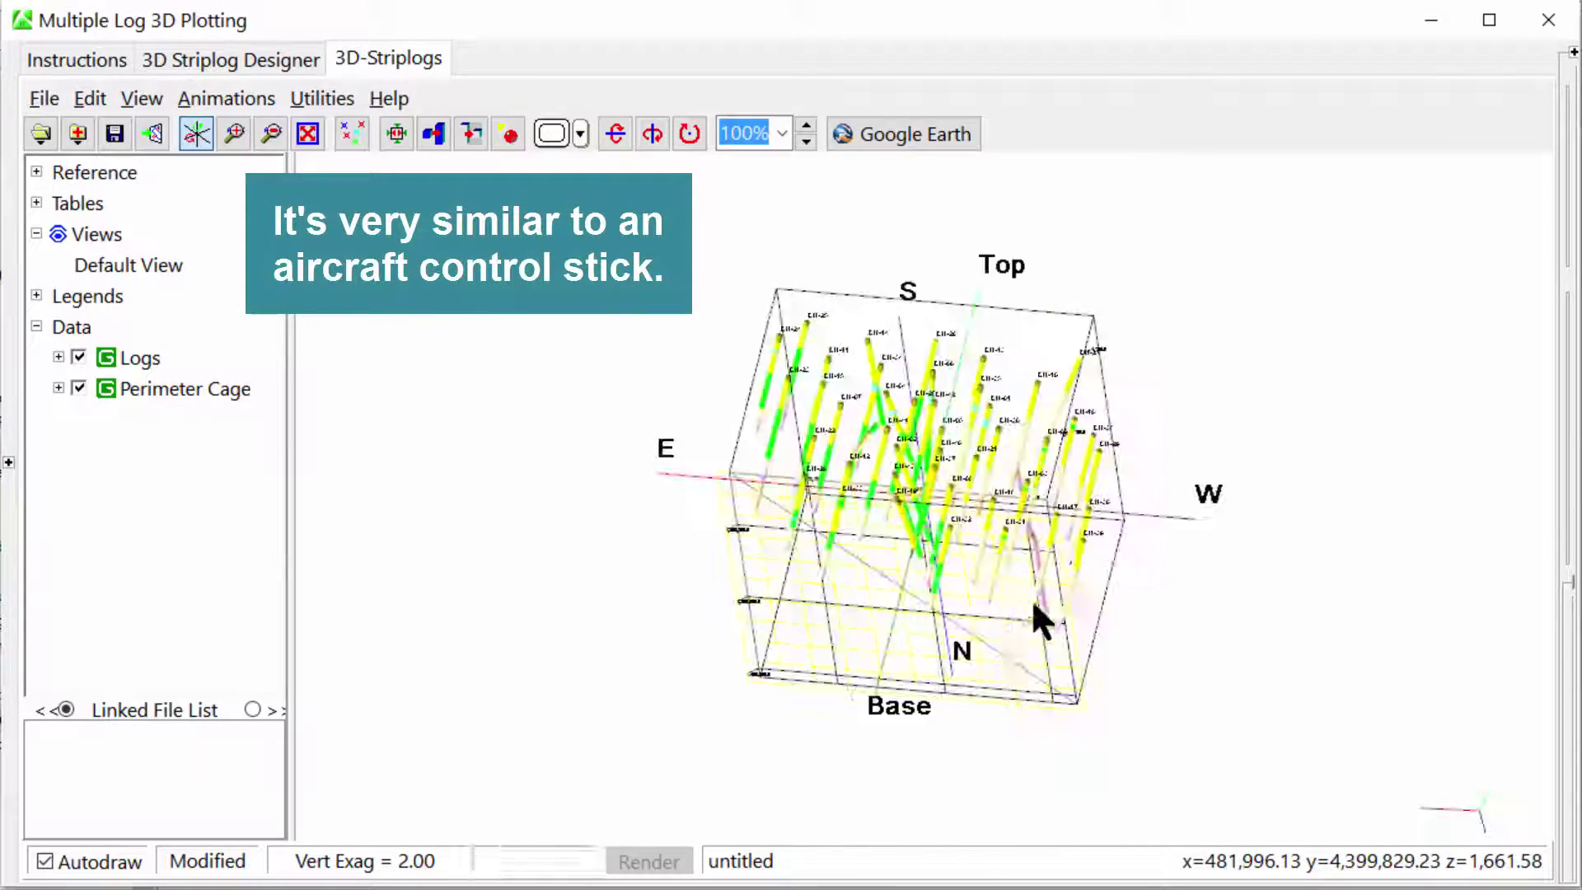
left_click_drag(1042, 622, 1006, 618)
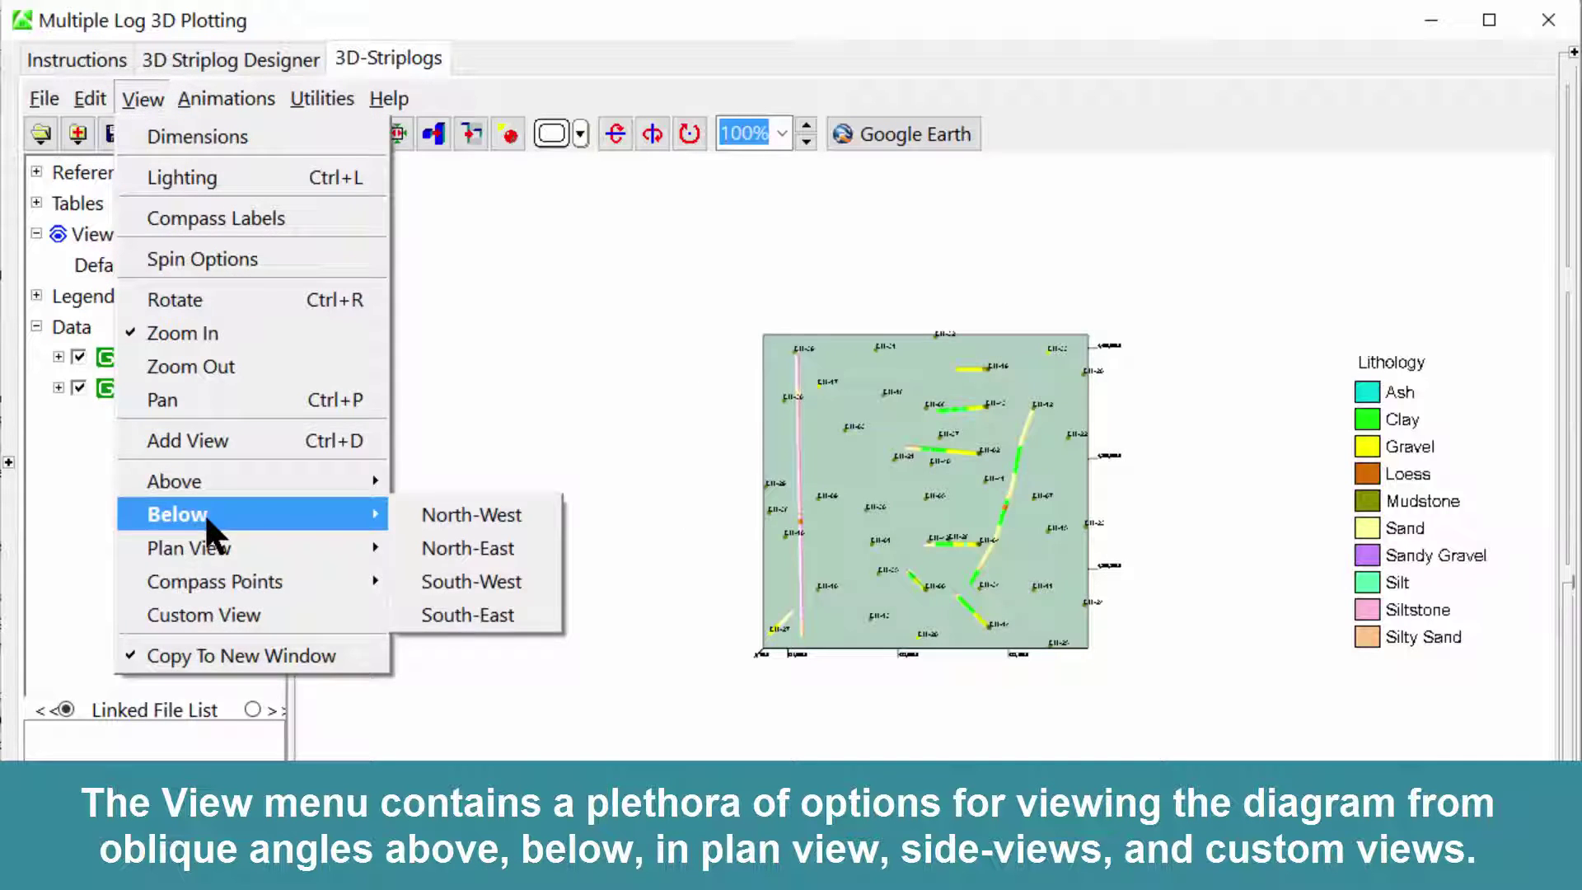
View the diagram from below, then set a custom view at compass bearing 19, 10° from horizon.
left_click(434, 581)
left_click(133, 101)
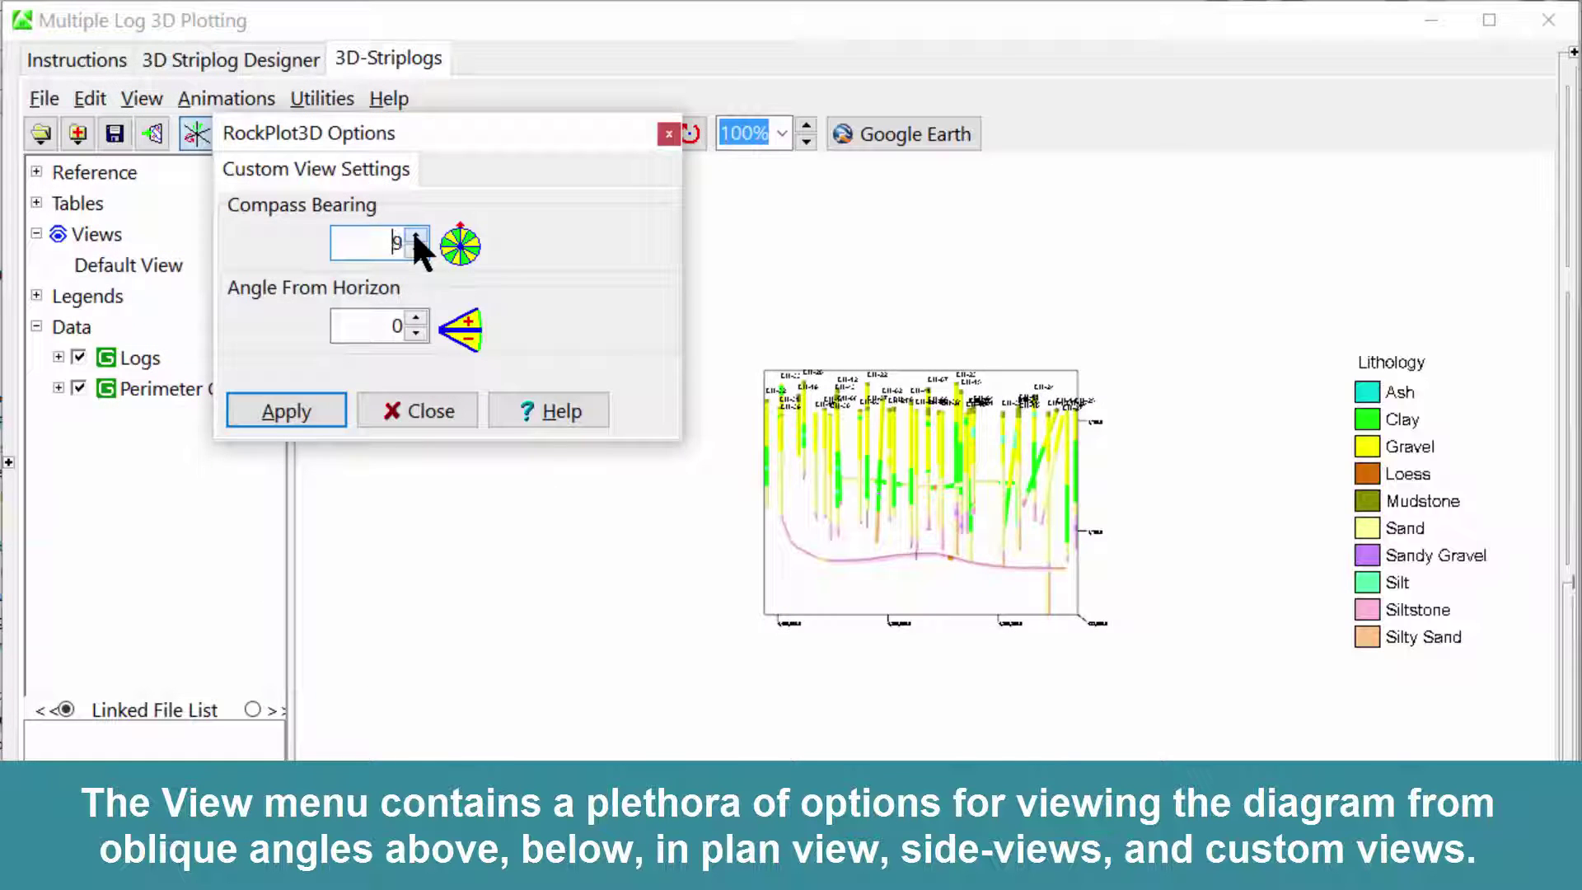
left_click(416, 236)
left_click(416, 318)
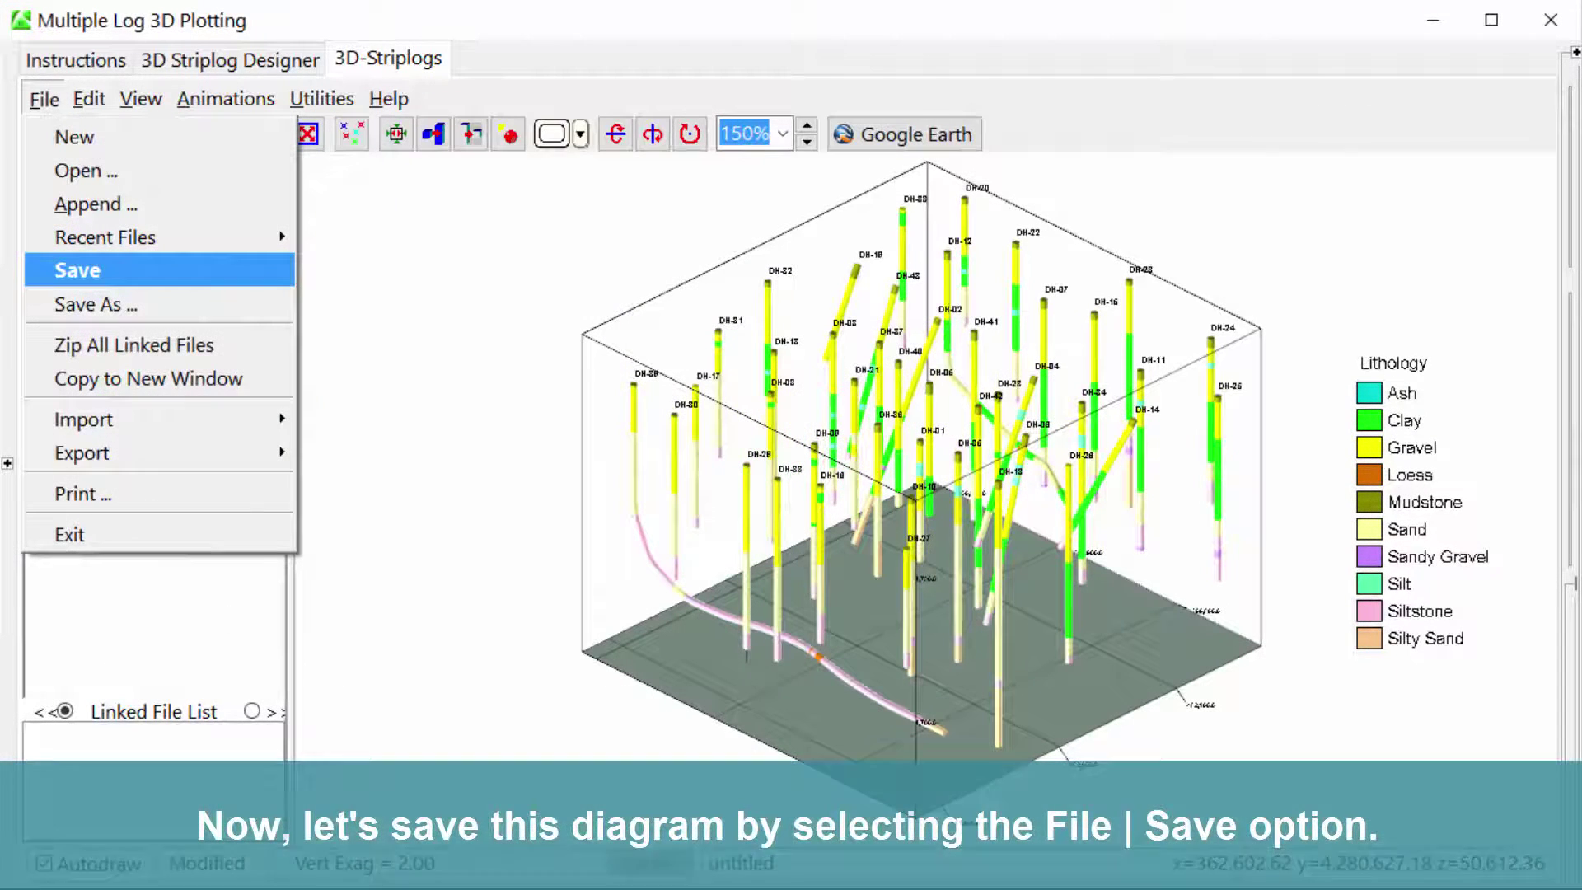